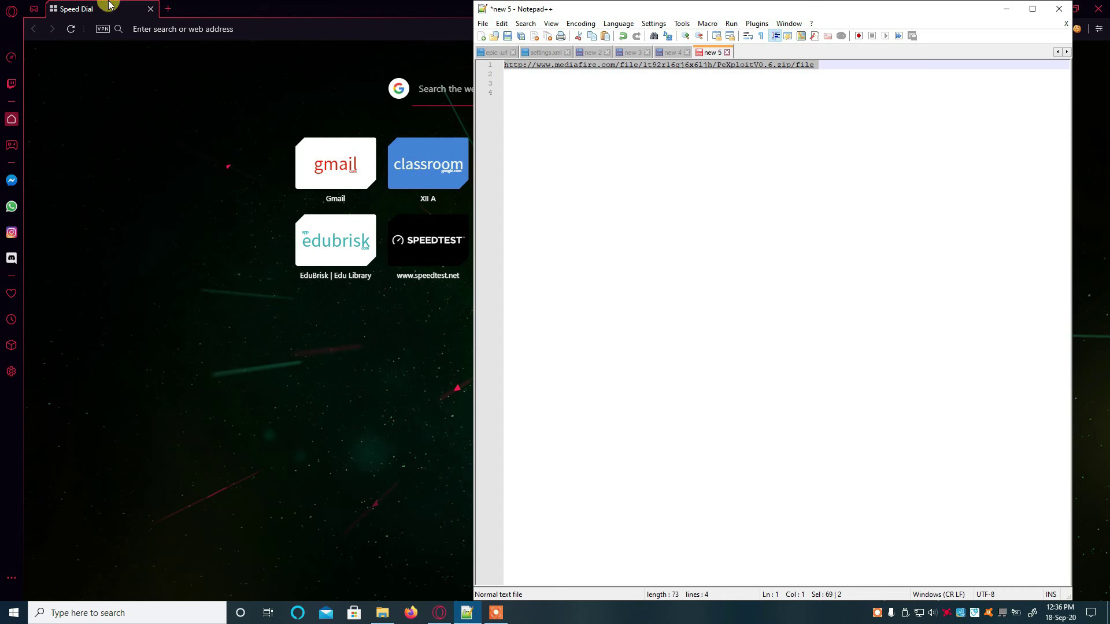
Step: Clear the wrongly pasted text from Opera's address bar
left_click(149, 29)
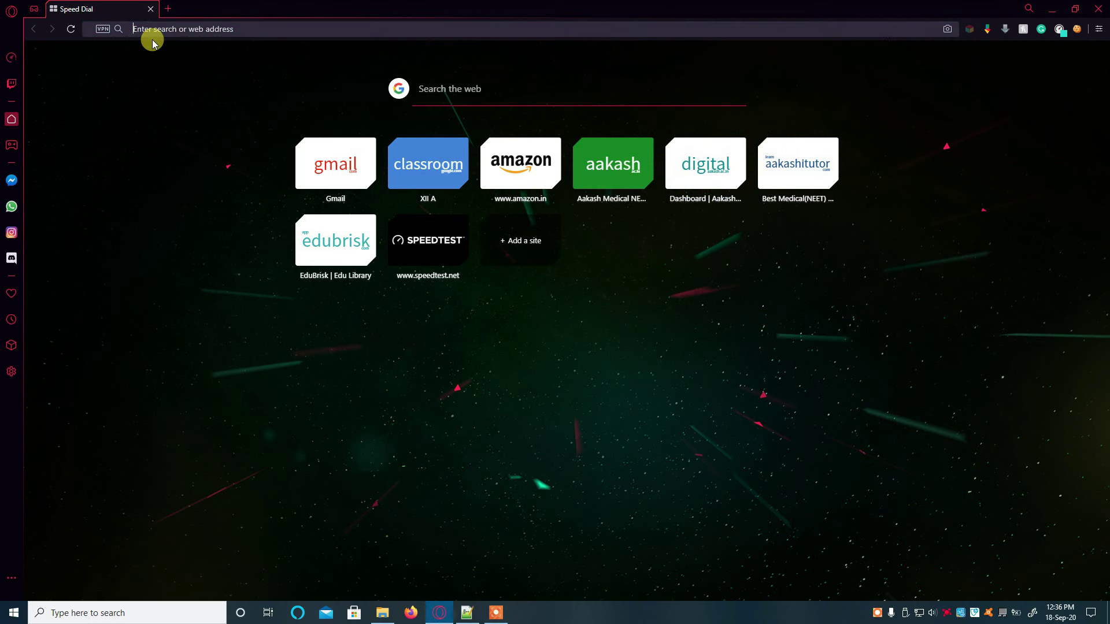
key("ctrl+v")
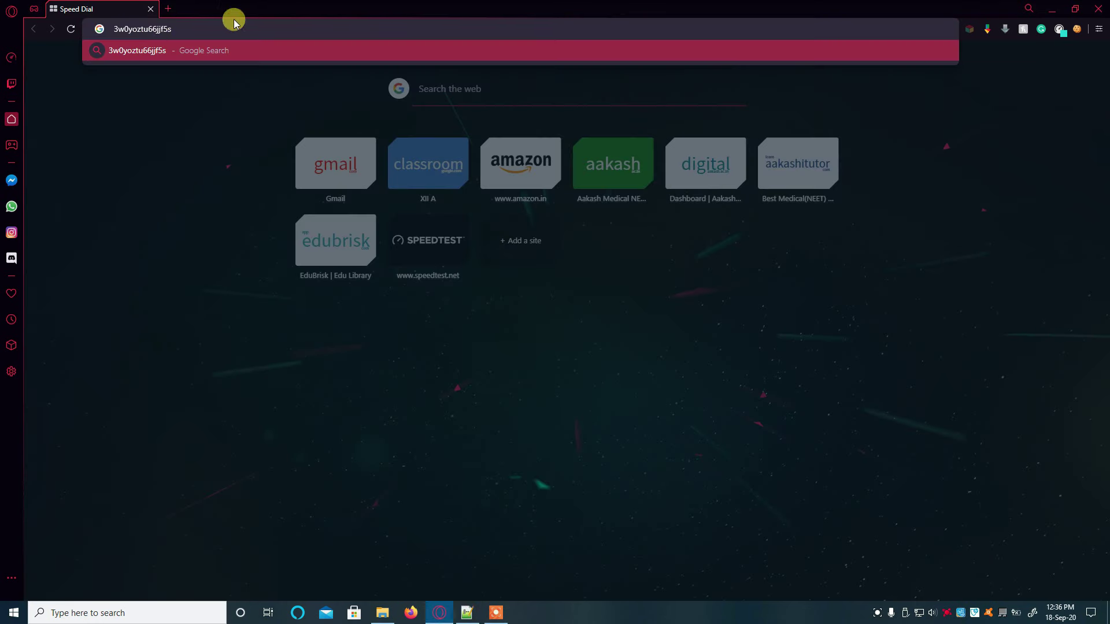
key("ctrl+a")
key("BackSpace")
Step: Copy the MediaFire file link from the Notepad++ notes
left_click(467, 613)
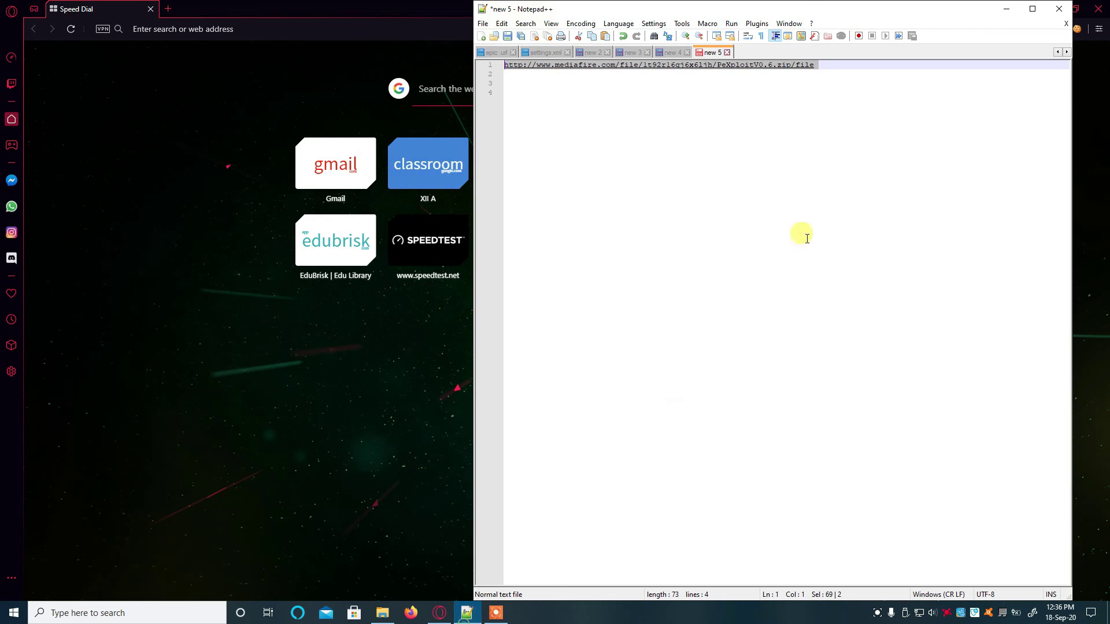
right_click(779, 71)
left_click(816, 86)
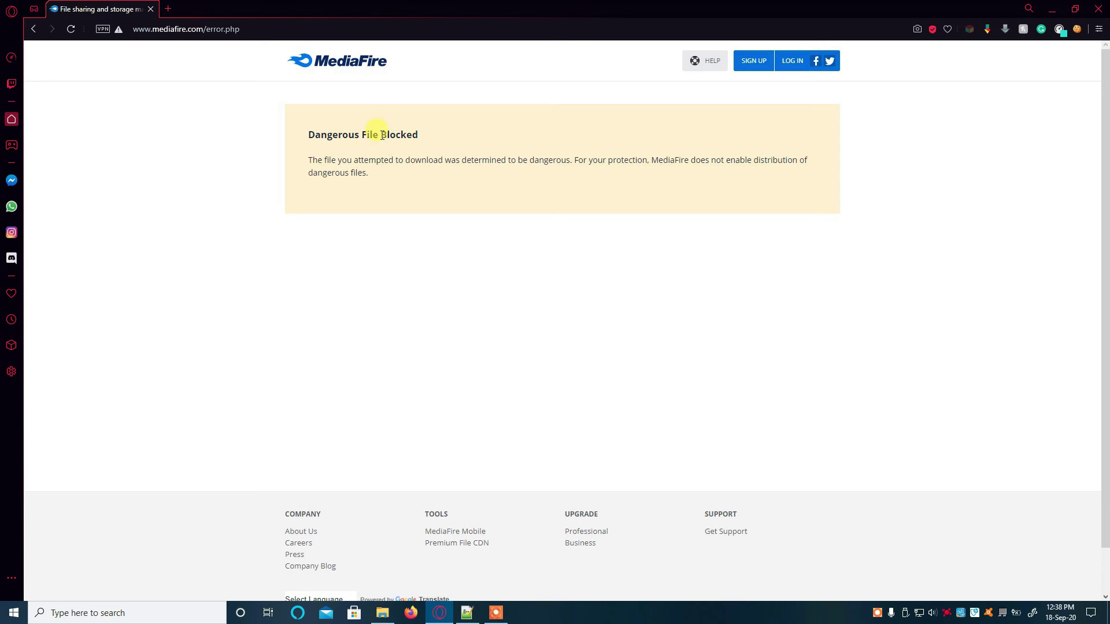
Step: Copy just the quickkey from the error page's address, then start a fresh browser tab
left_click(356, 29)
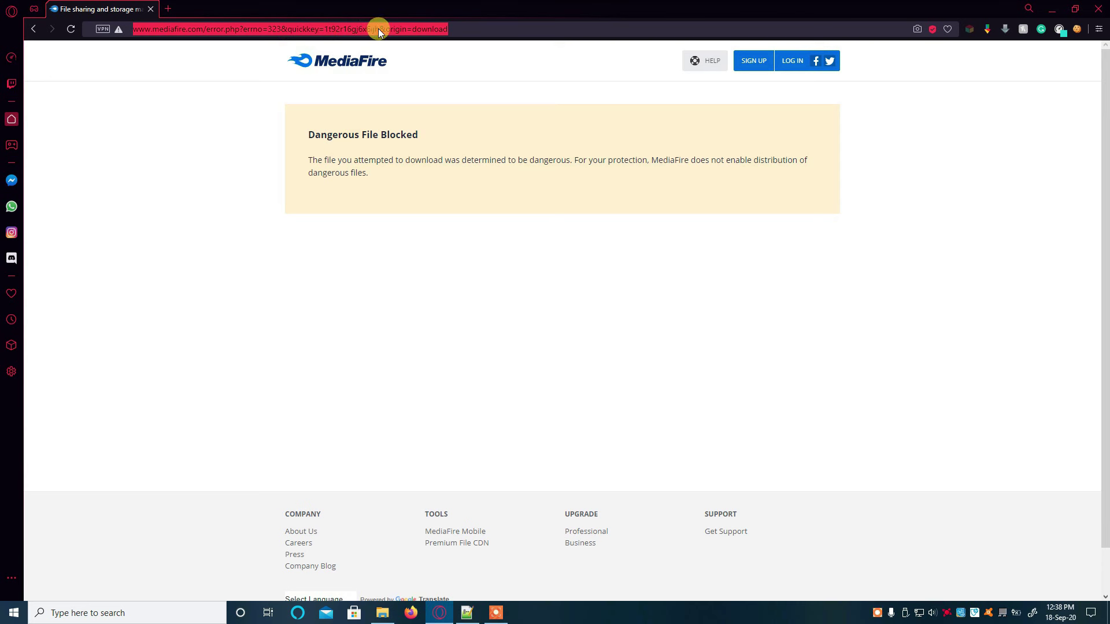
left_click_drag(323, 28, 377, 29)
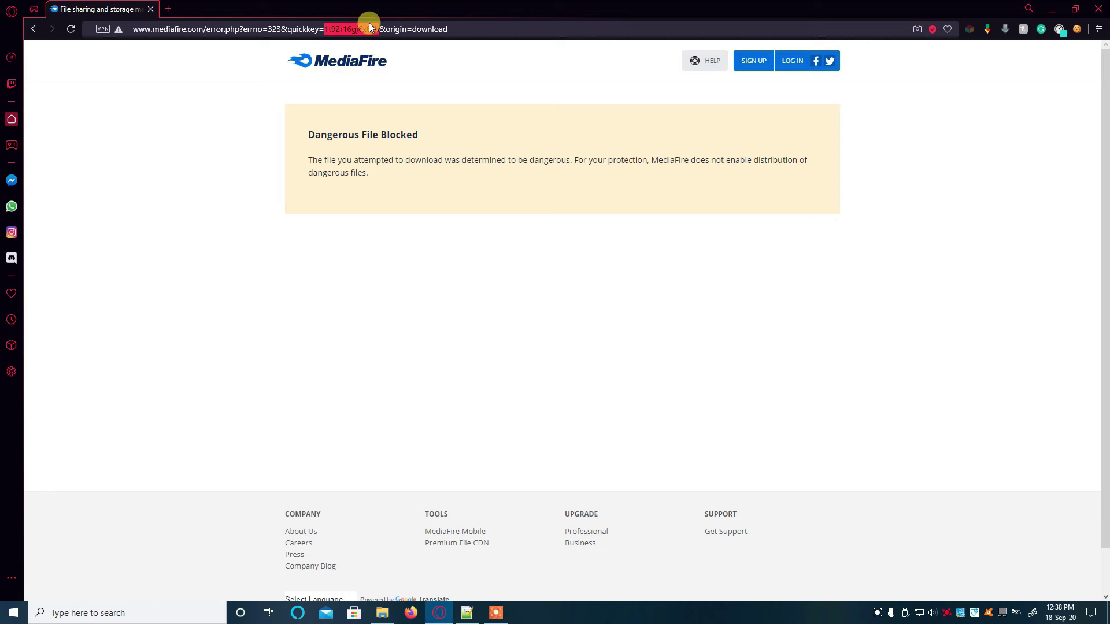
right_click(368, 32)
left_click(390, 65)
left_click(168, 9)
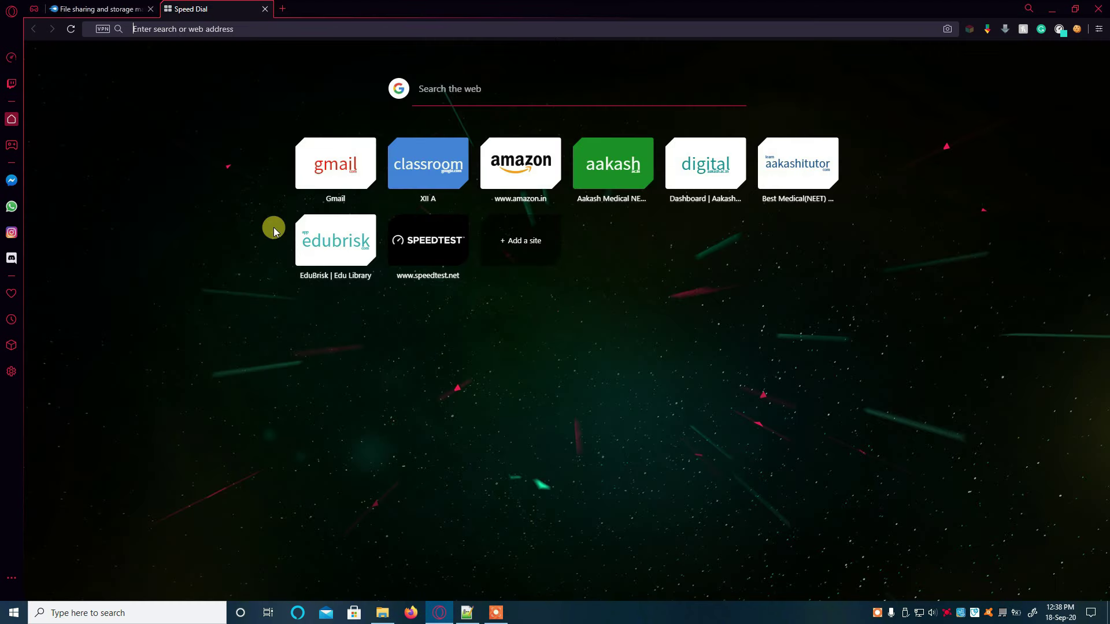
type("www.")
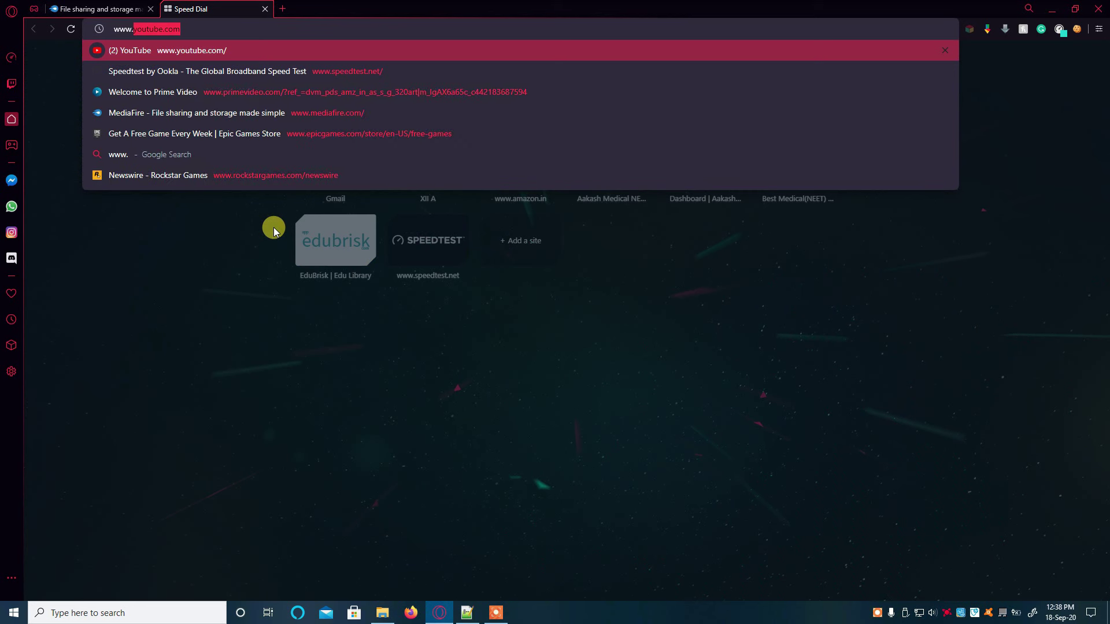
type("m")
key("Return")
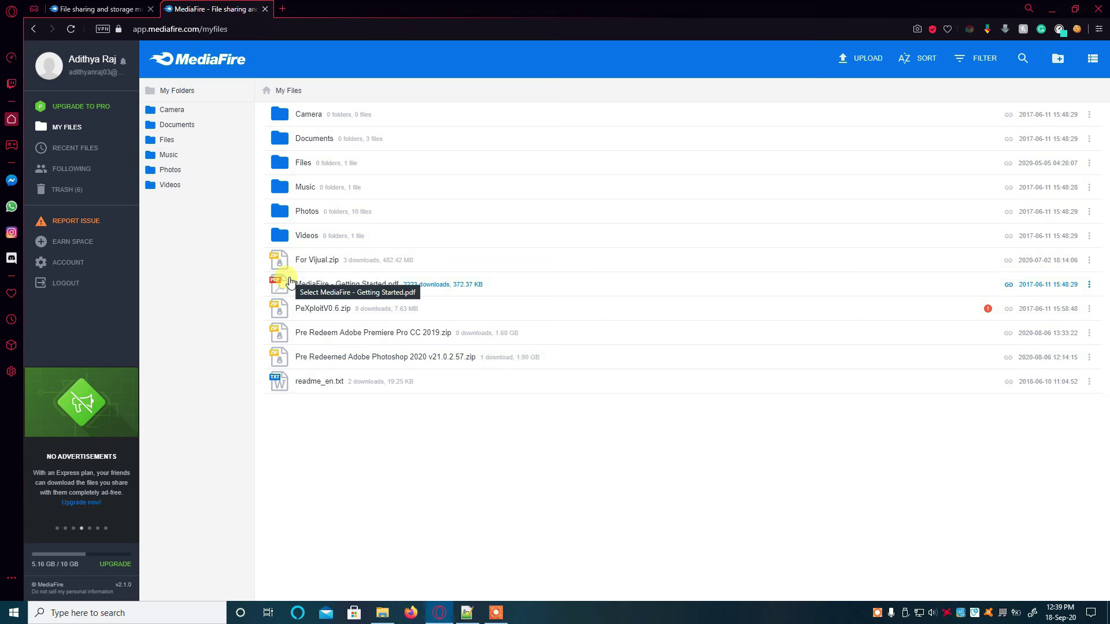
Step: Load the Getting Started PDF link edited to end with a comma plus the blocked file's quickkey
left_click(341, 286)
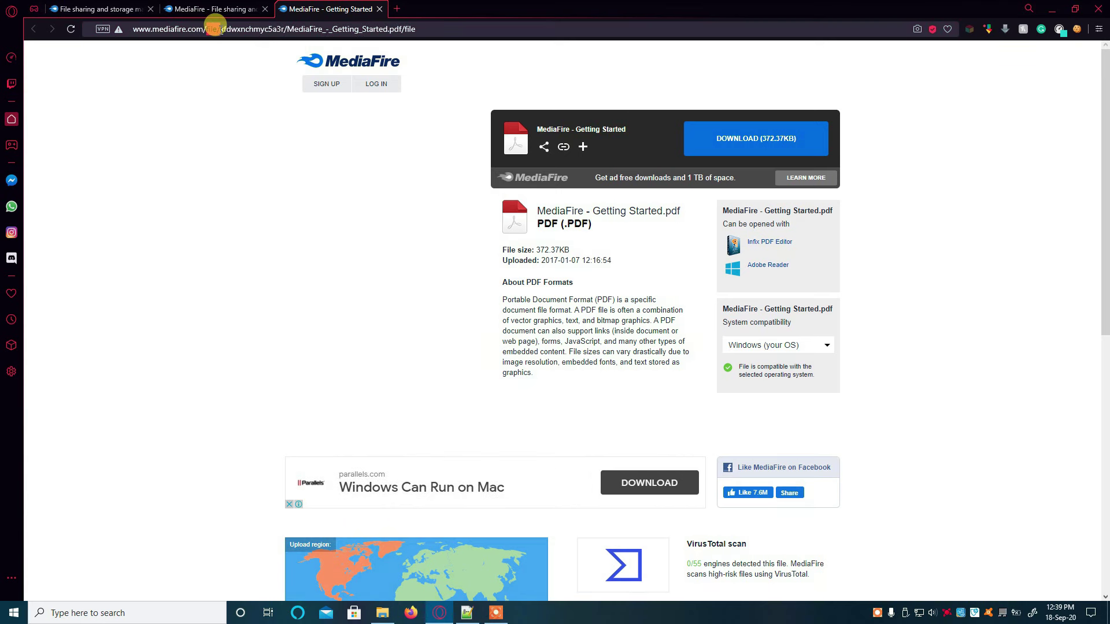
type("?")
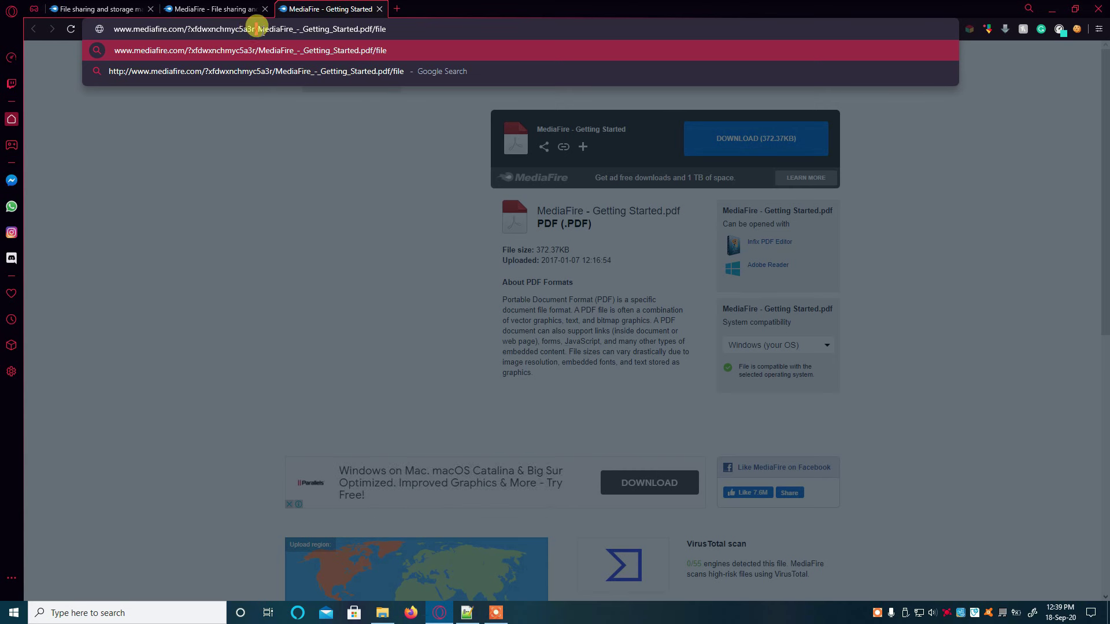
left_click_drag(255, 29, 436, 41)
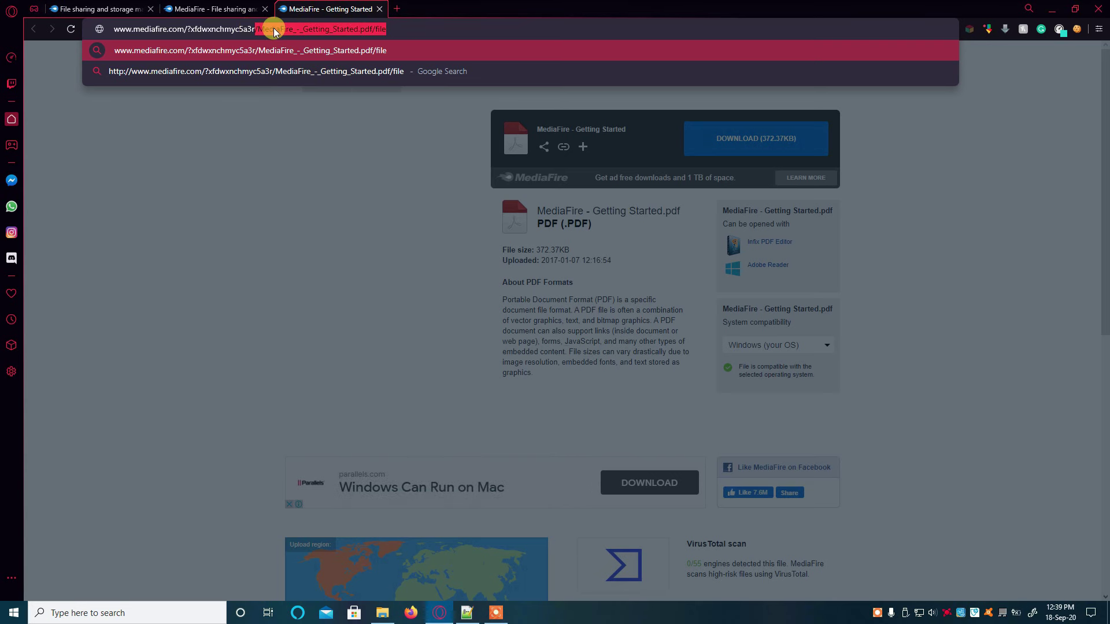
type(",")
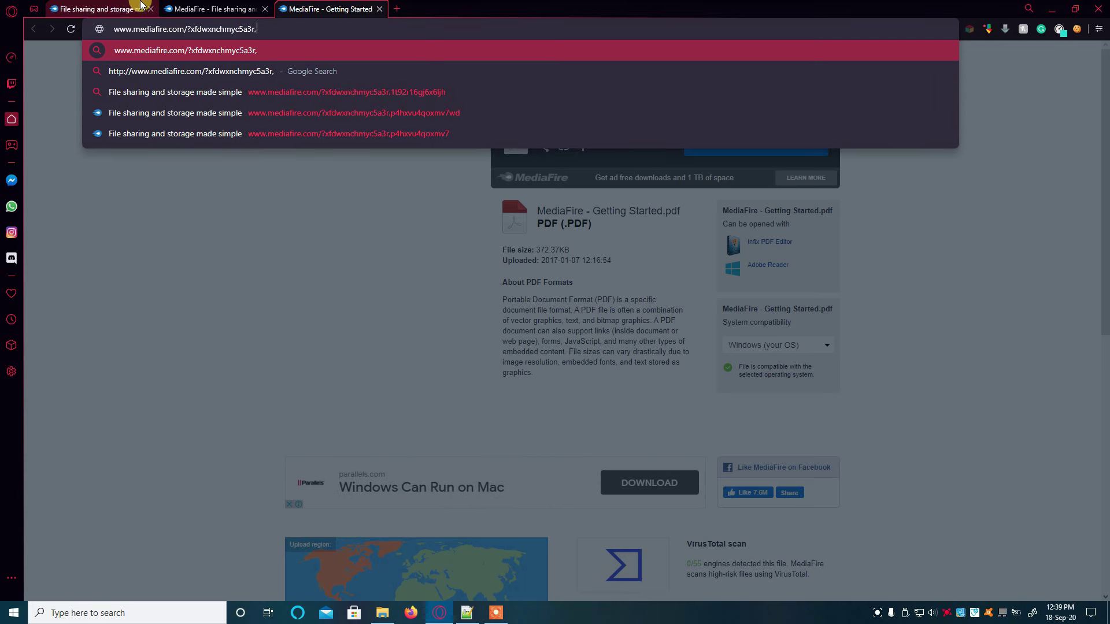
left_click(97, 9)
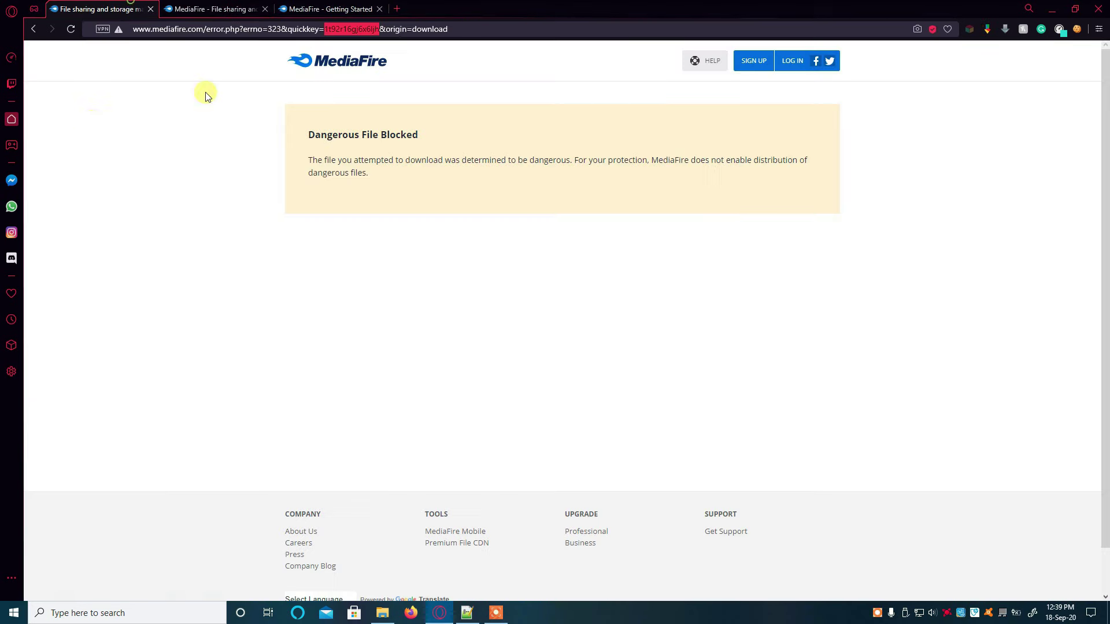
right_click(351, 33)
left_click(372, 72)
left_click(330, 8)
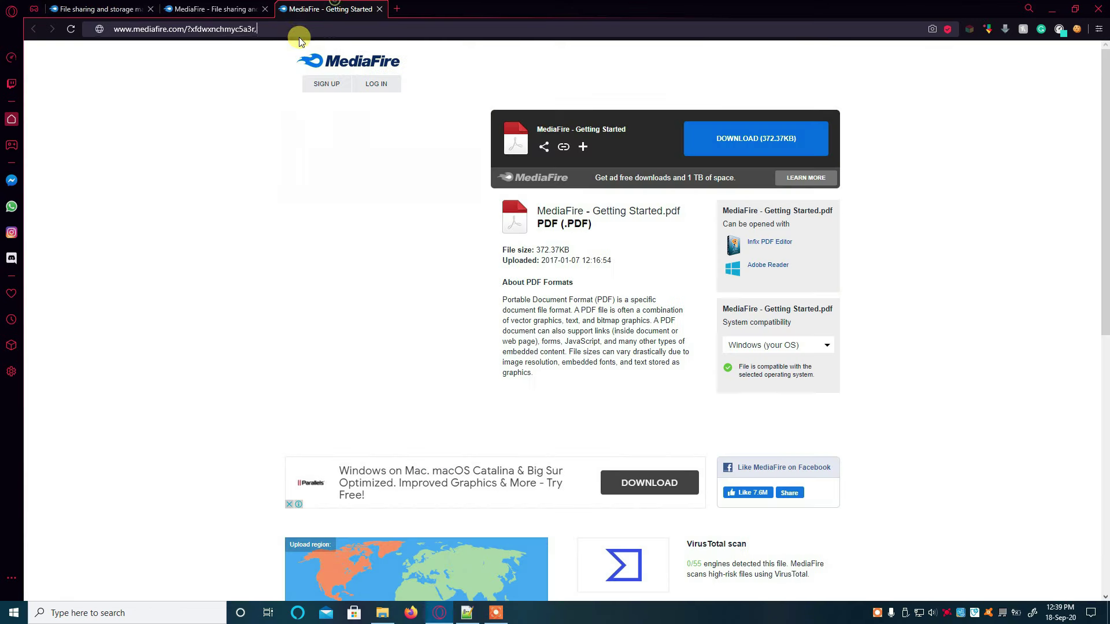
right_click(299, 33)
left_click(346, 87)
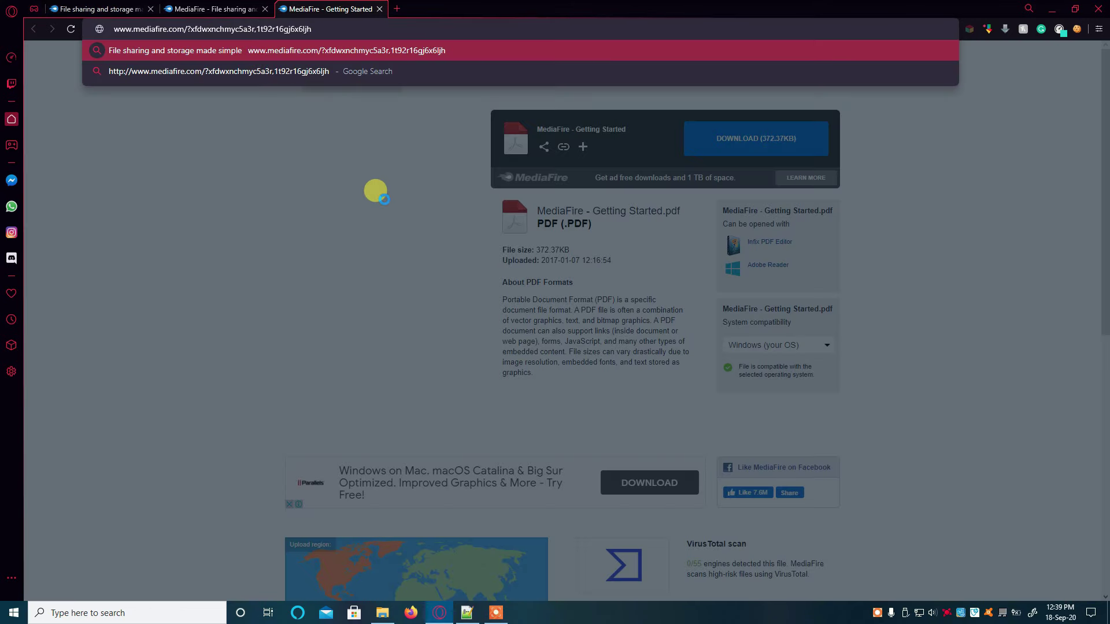
key("Return")
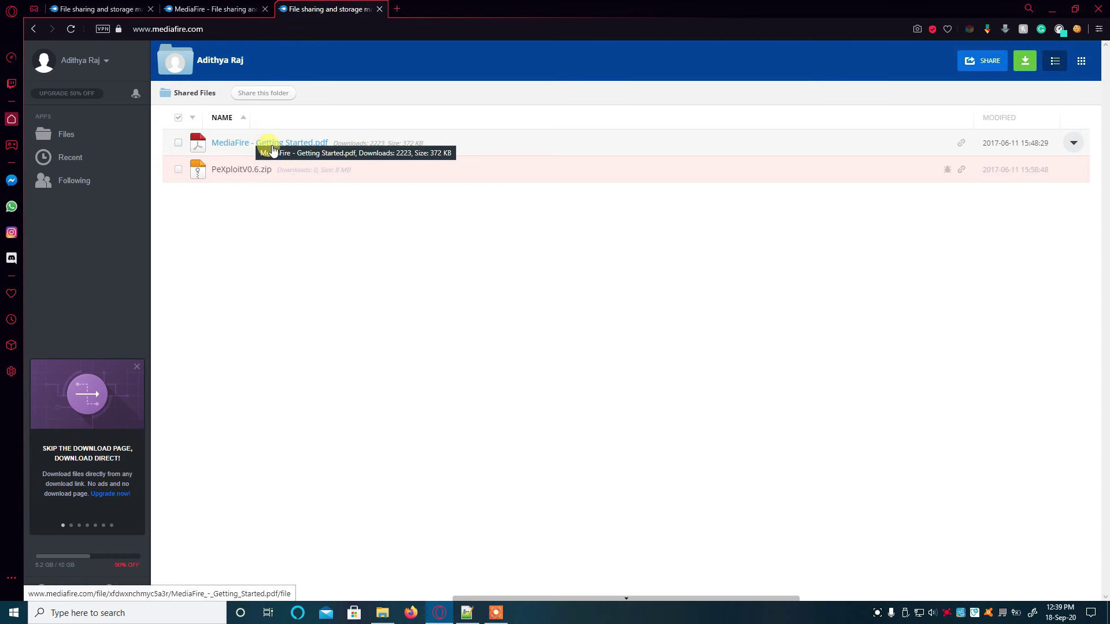
mouse_move(265, 169)
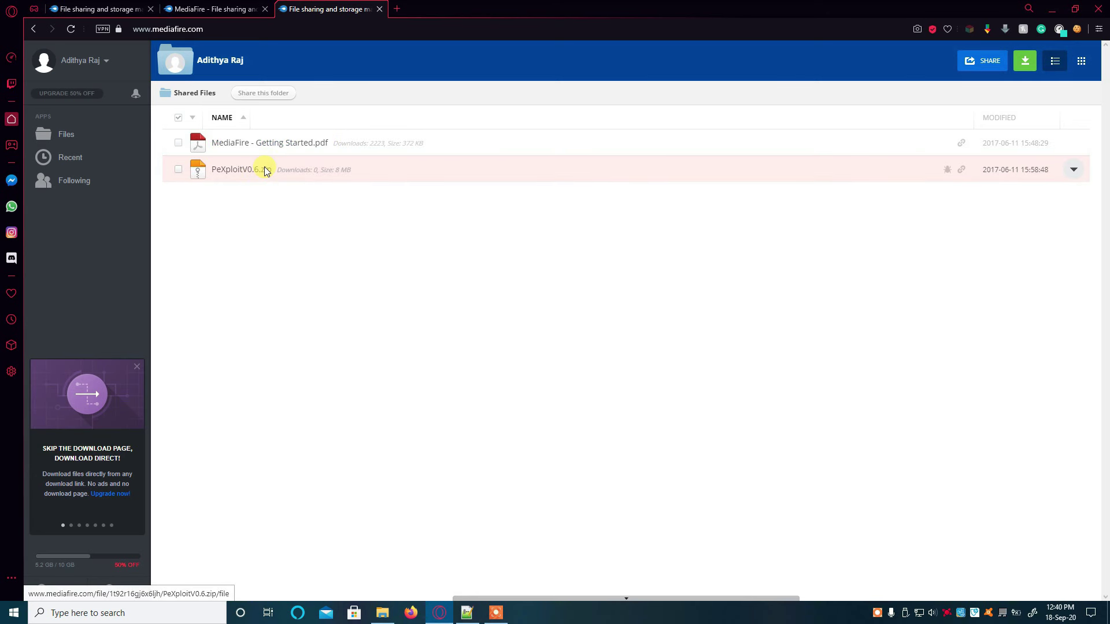
Step: Use Copy File To... to copy PeXploitV0.6.zip into My Files
right_click(351, 169)
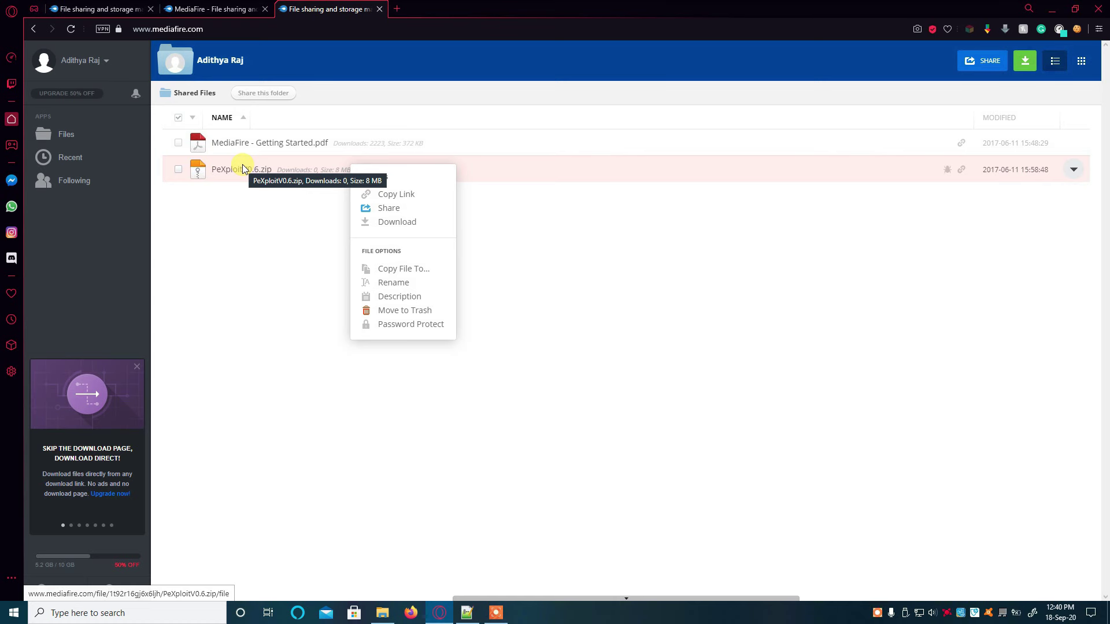
left_click(407, 270)
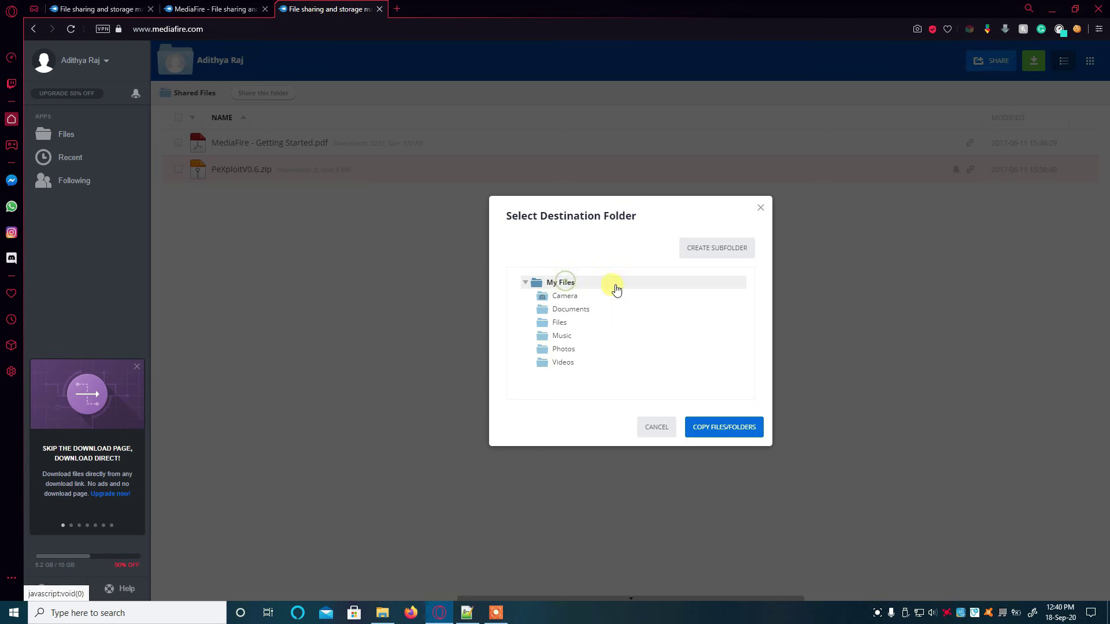
left_click(733, 427)
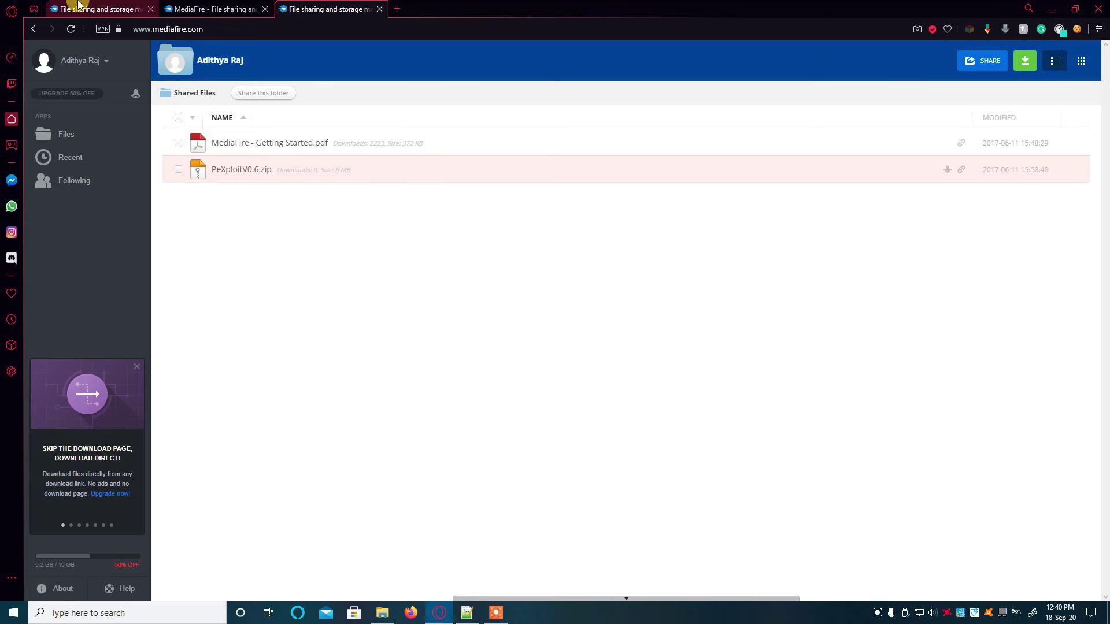
Step: Trash duplicate PeXploitV0.6(2).zip, then retry PeXploitV0.6.zip and close its blocked page
left_click(194, 8)
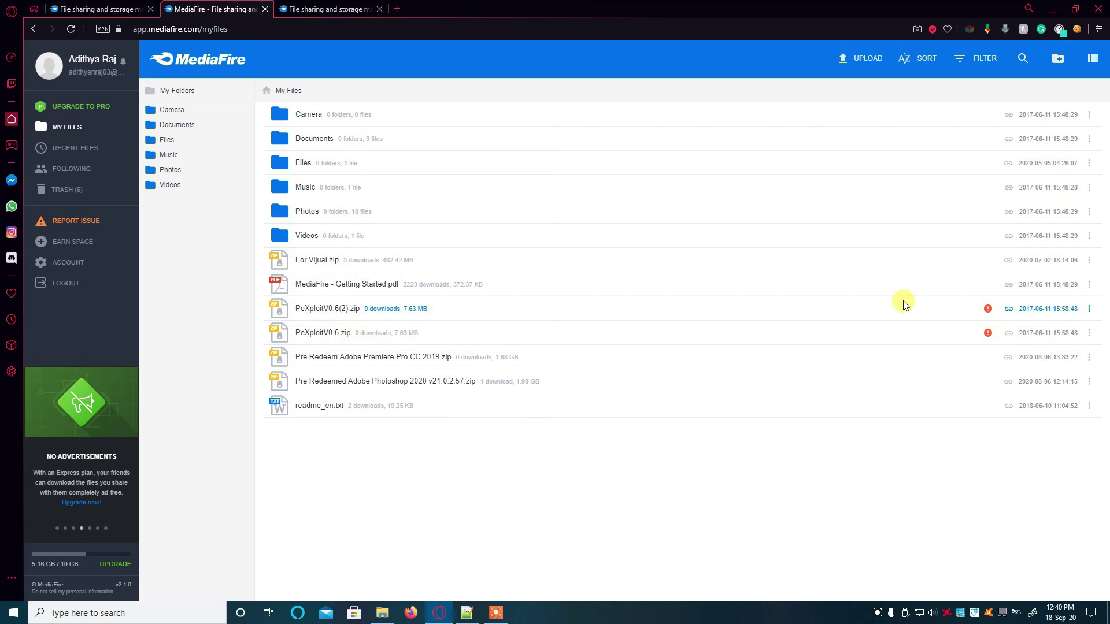
left_click(1090, 309)
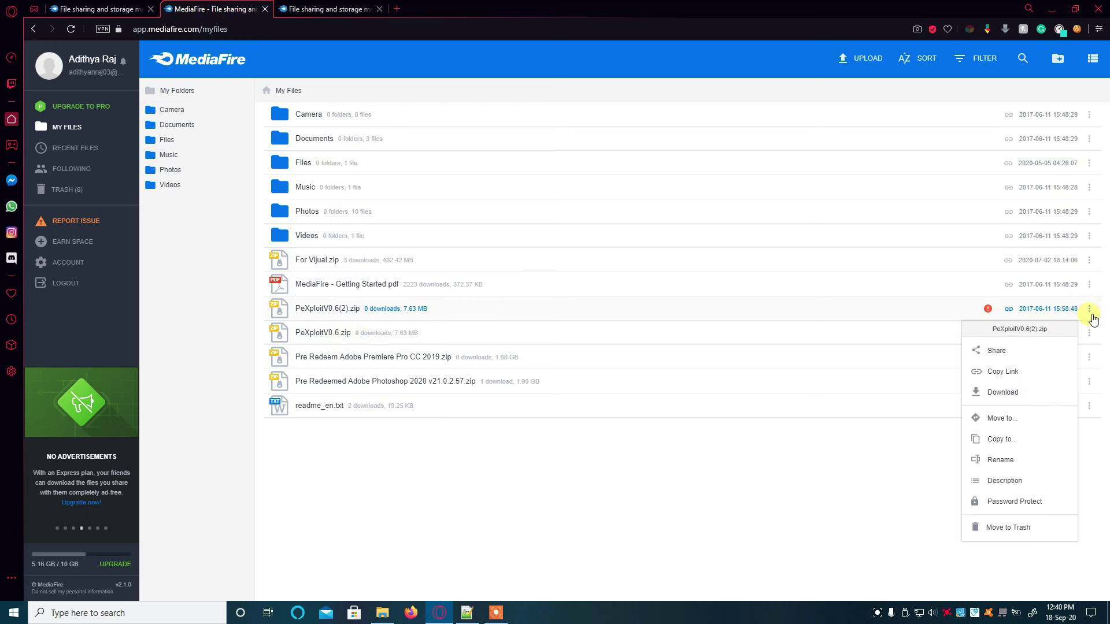
left_click(998, 526)
left_click(678, 355)
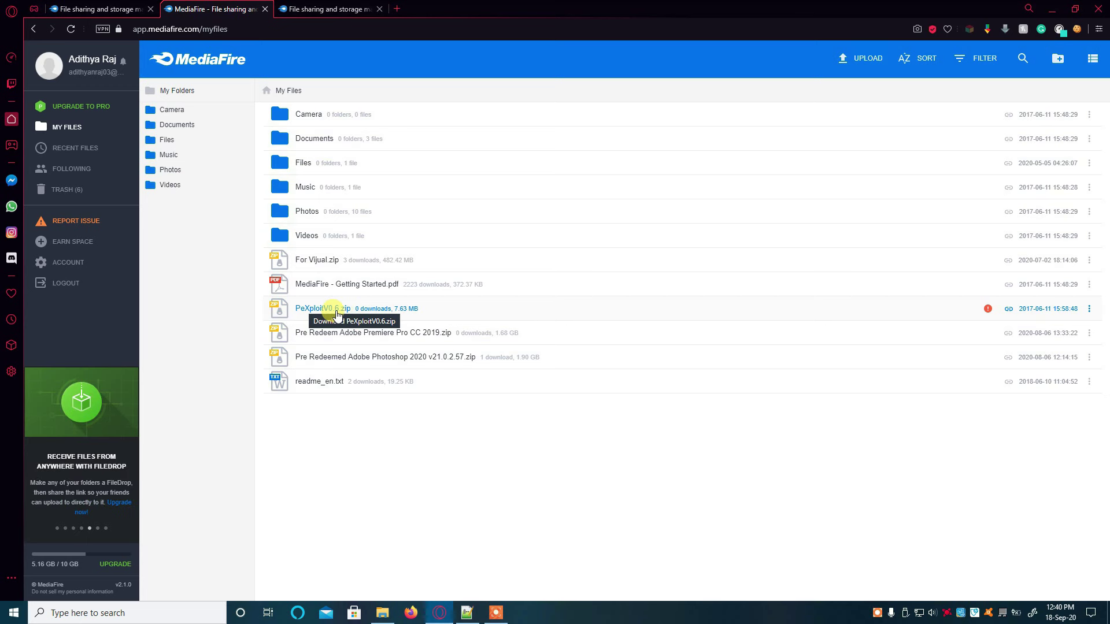
left_click(336, 312)
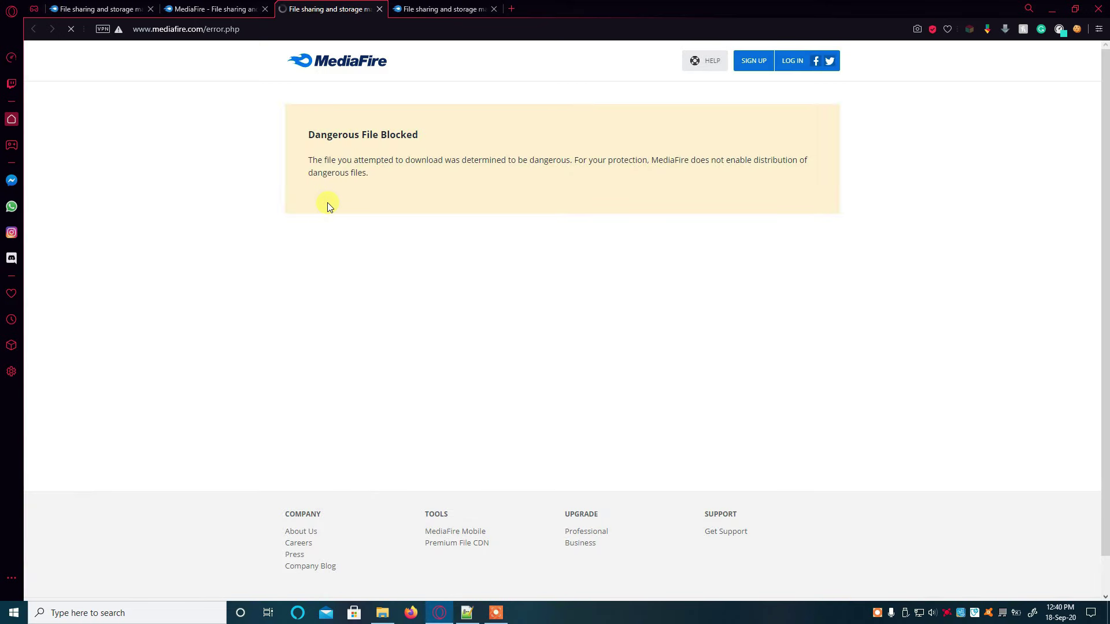
left_click(379, 9)
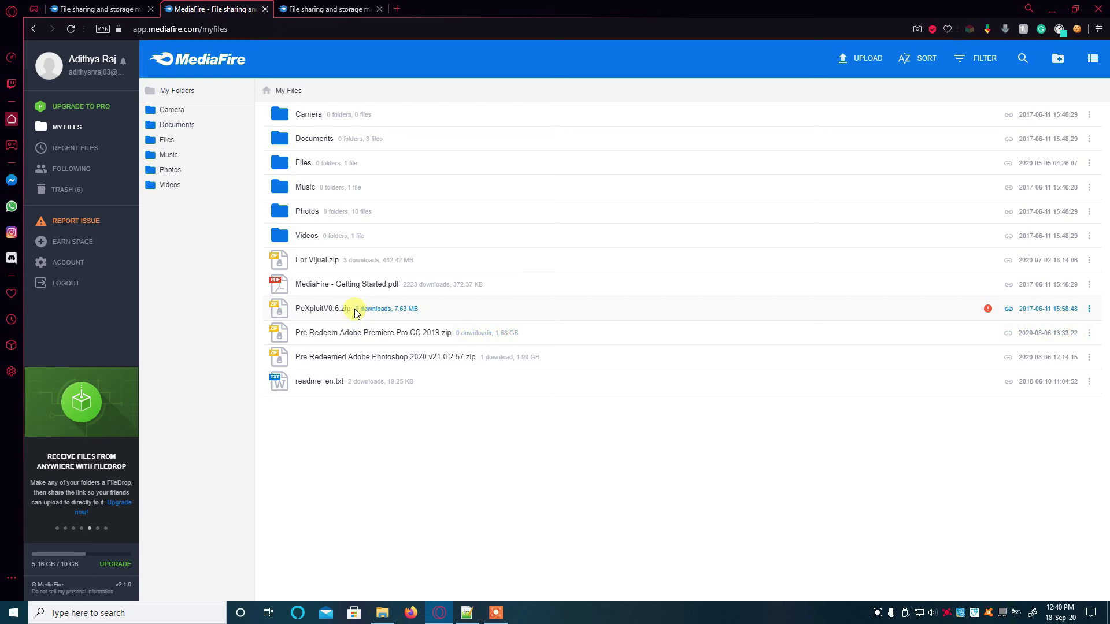
Step: Copy PeXploitV0.6.zip's share link and switch to the Notepad++ notes
right_click(782, 316)
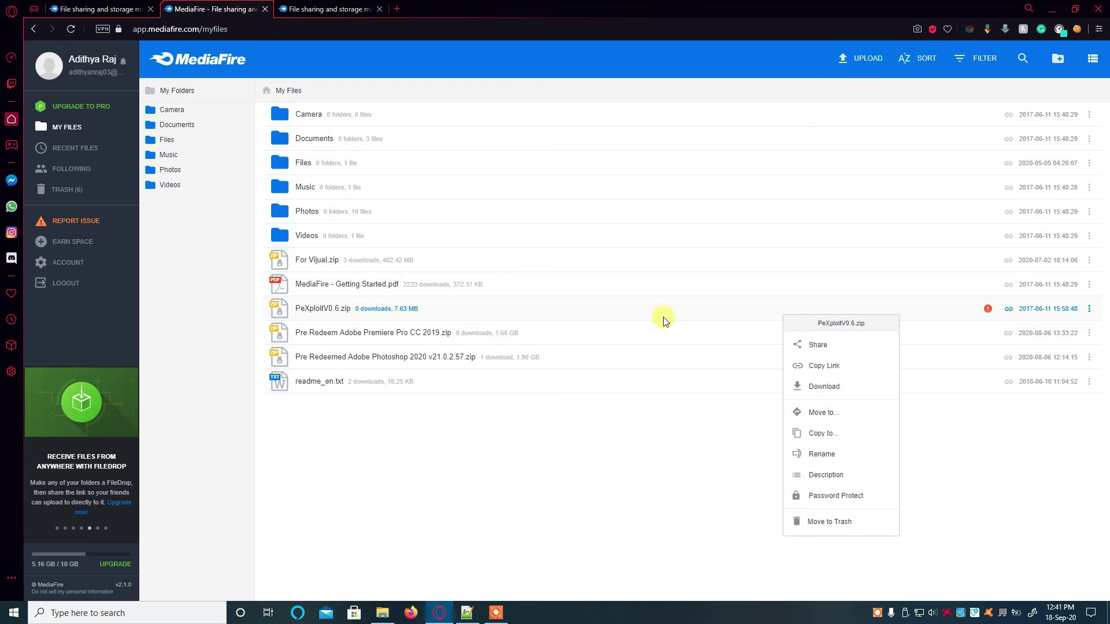
left_click(819, 345)
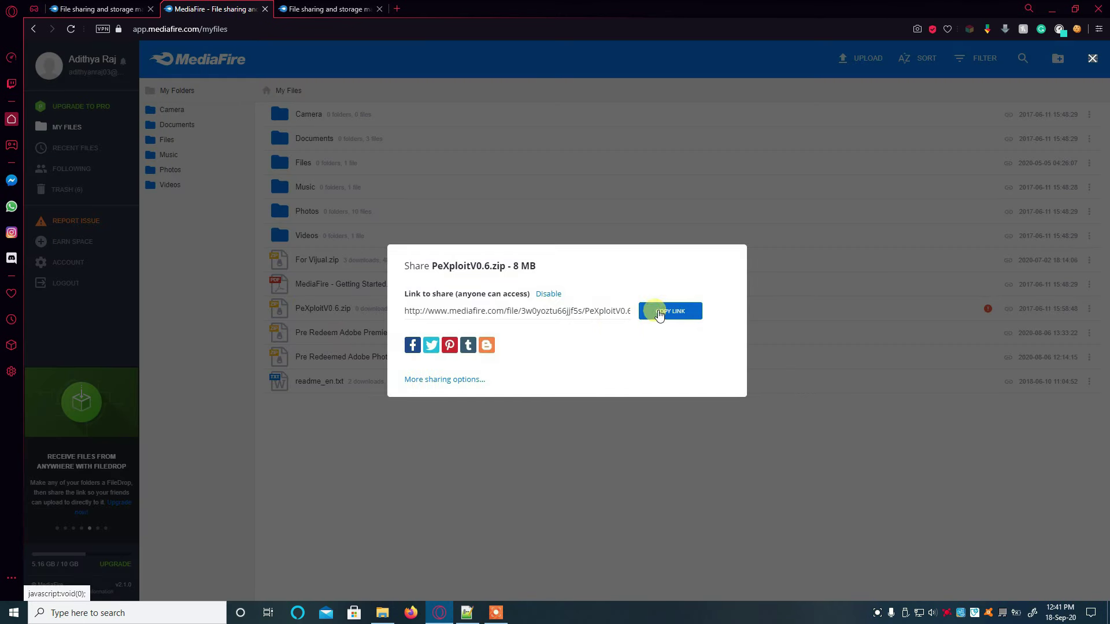
left_click(666, 313)
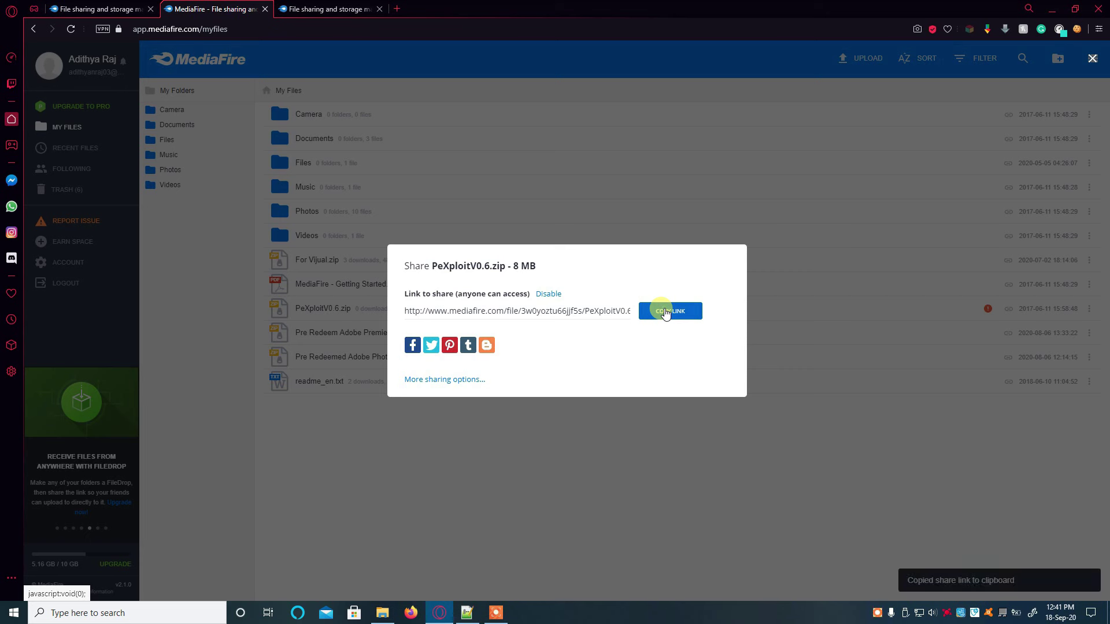
left_click(468, 613)
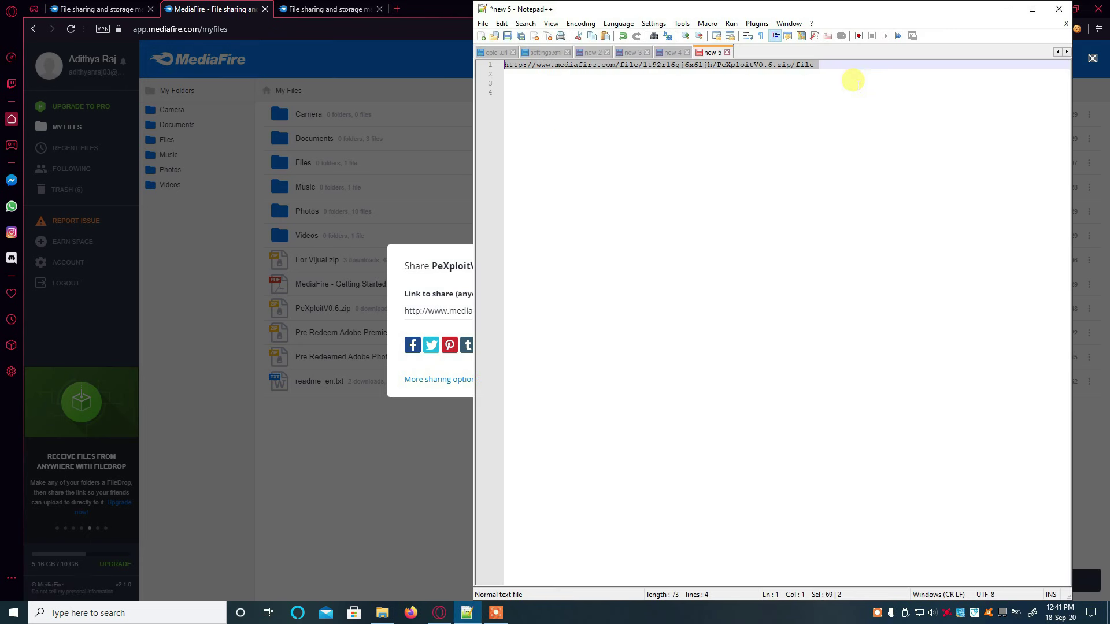
Step: Paste the PeXploitV0.6.zip share link onto line 4 below the first link
left_click(854, 74)
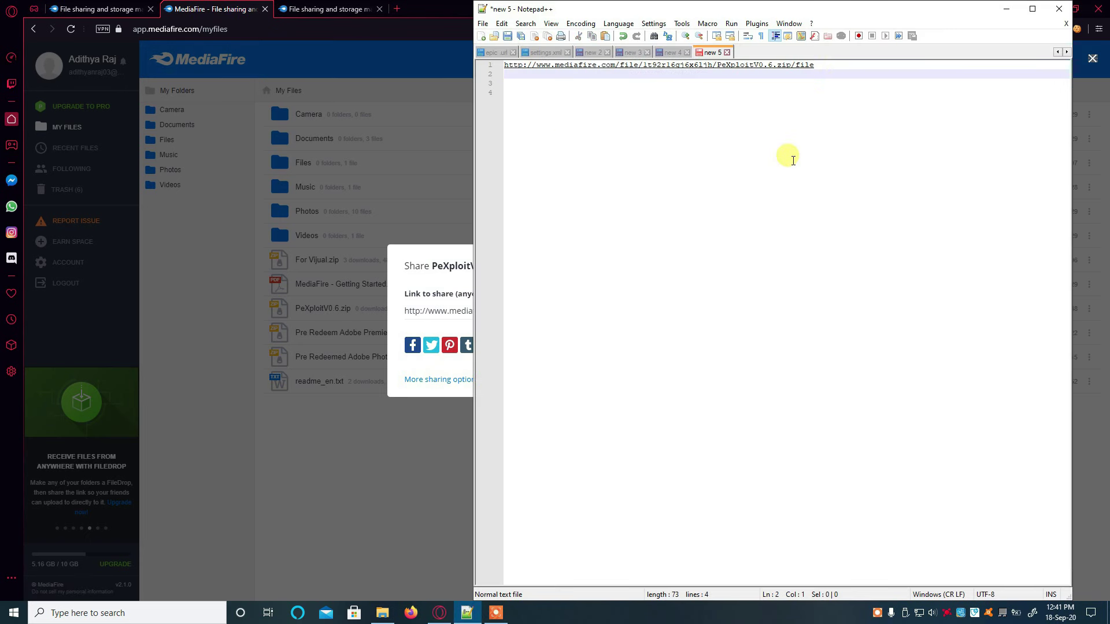
key("Return")
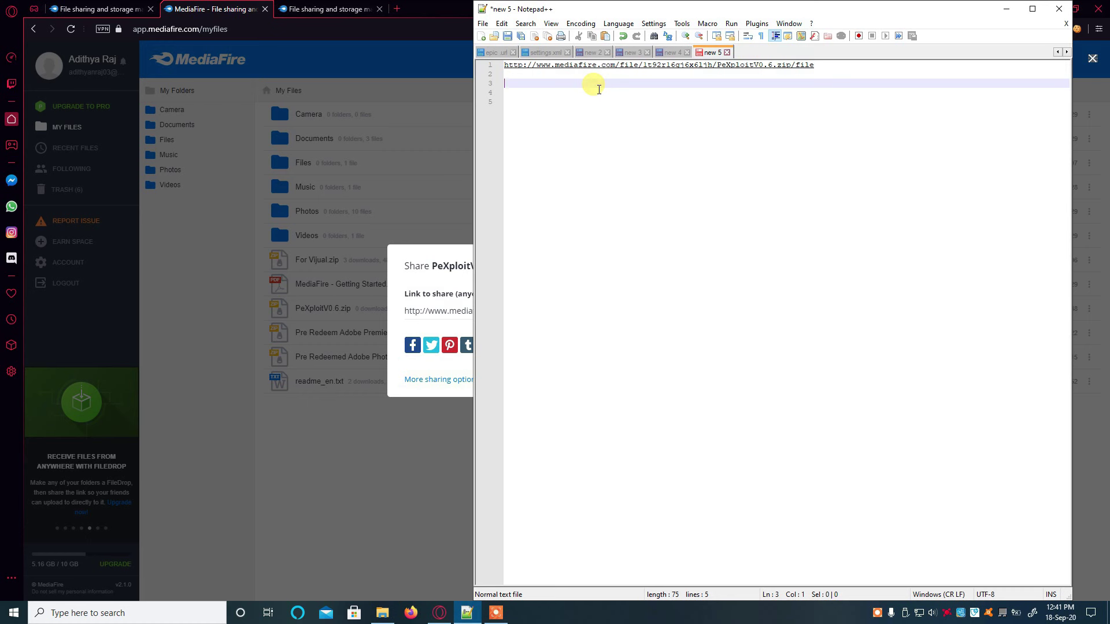
right_click(597, 90)
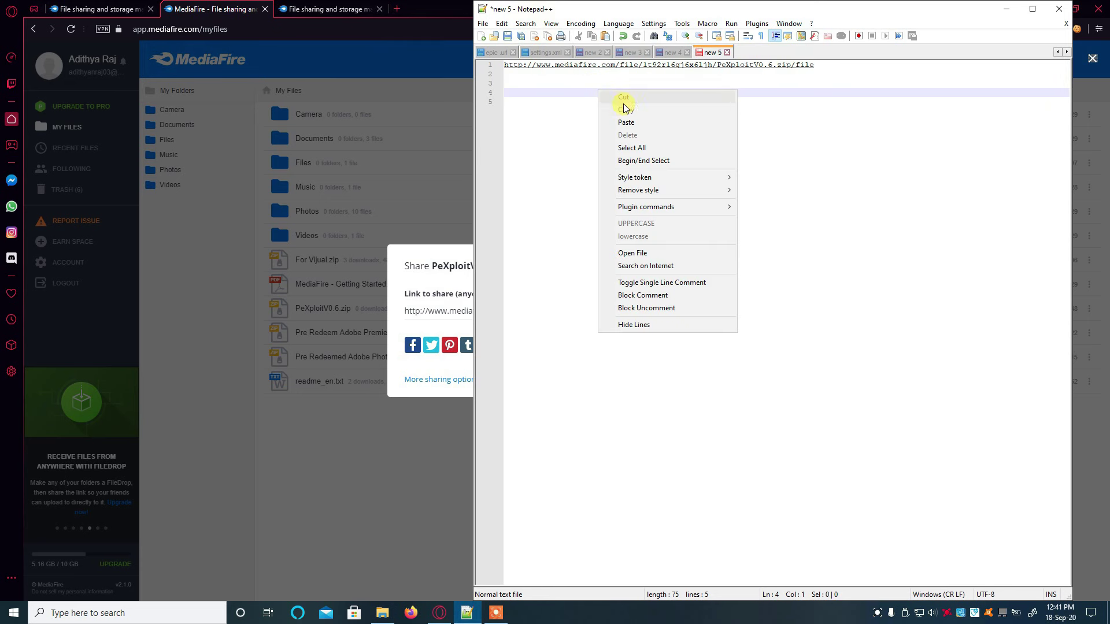
left_click(632, 117)
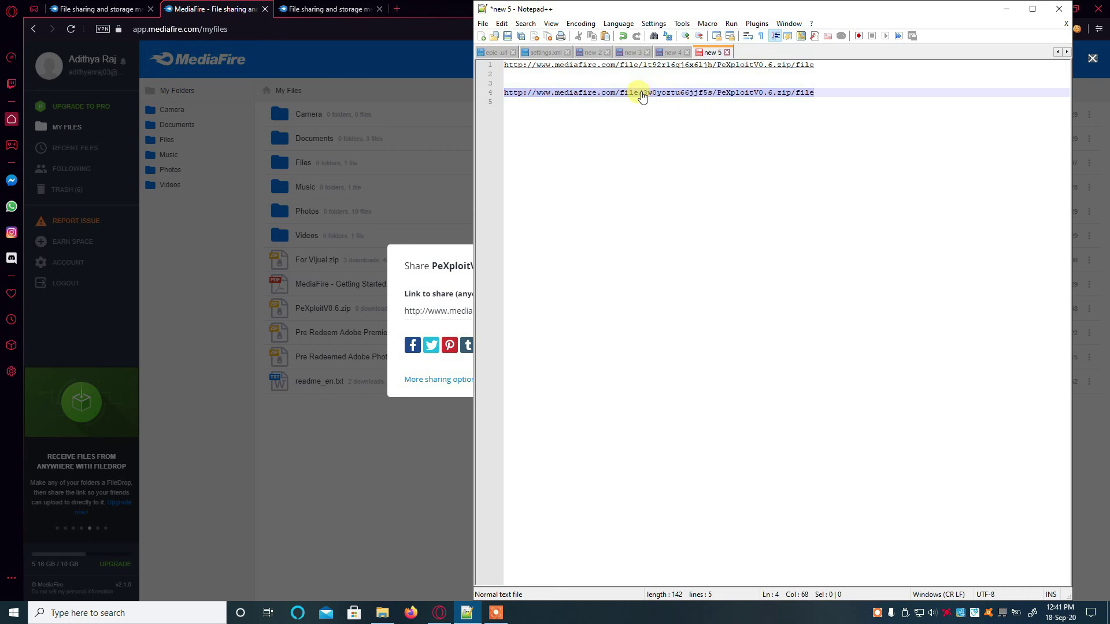
Step: Delete 'file/' from the new link and select the edited line
left_click_drag(642, 93, 635, 91)
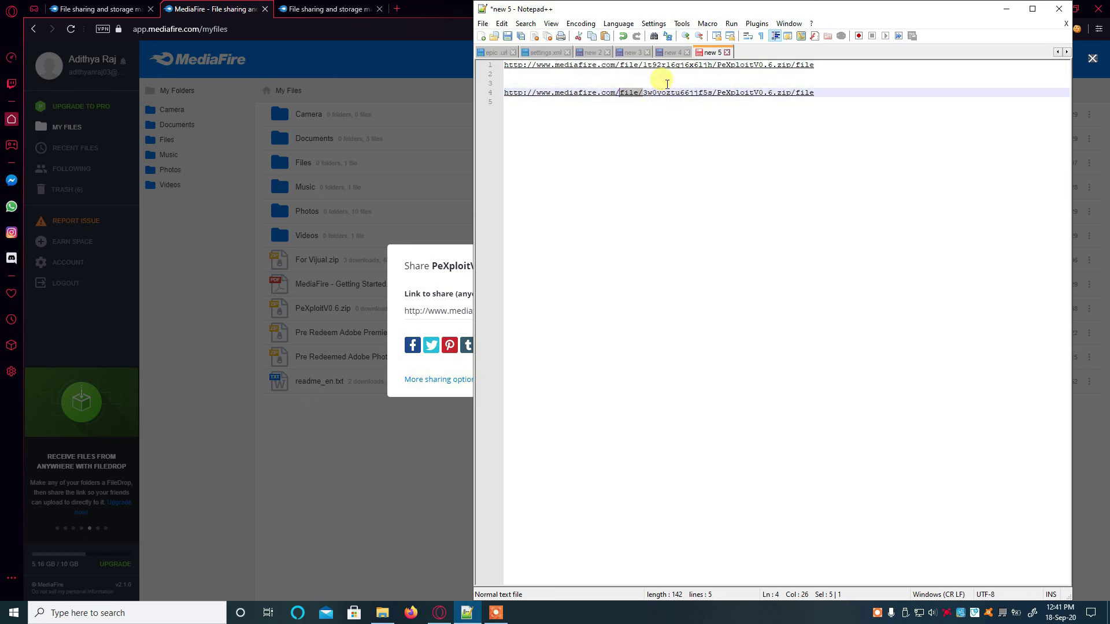
key("Delete")
type("?")
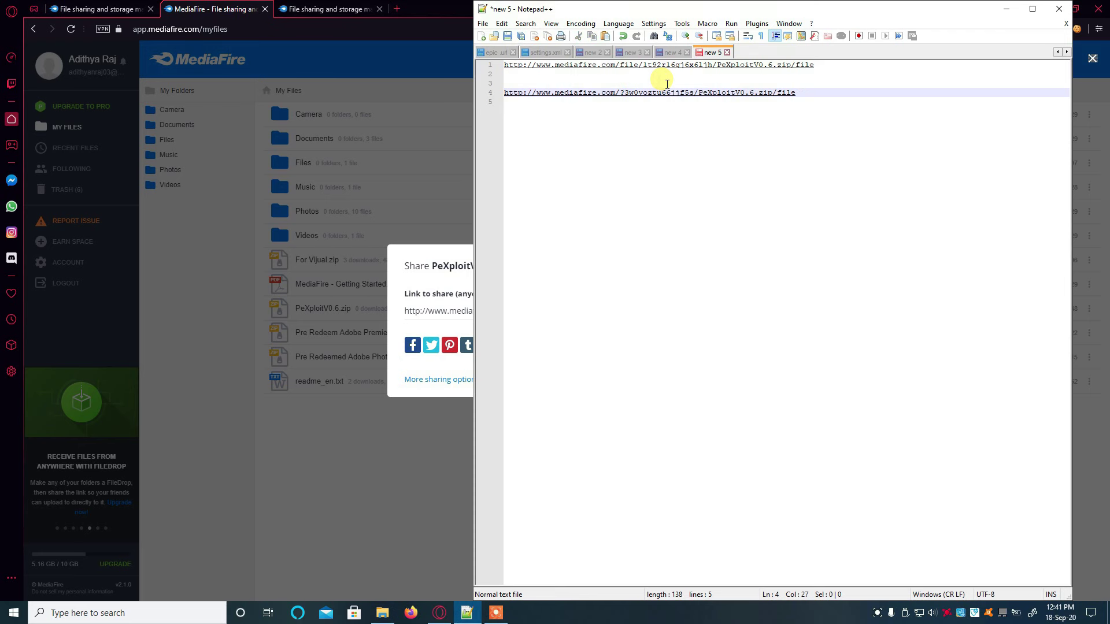
left_click_drag(813, 92, 440, 91)
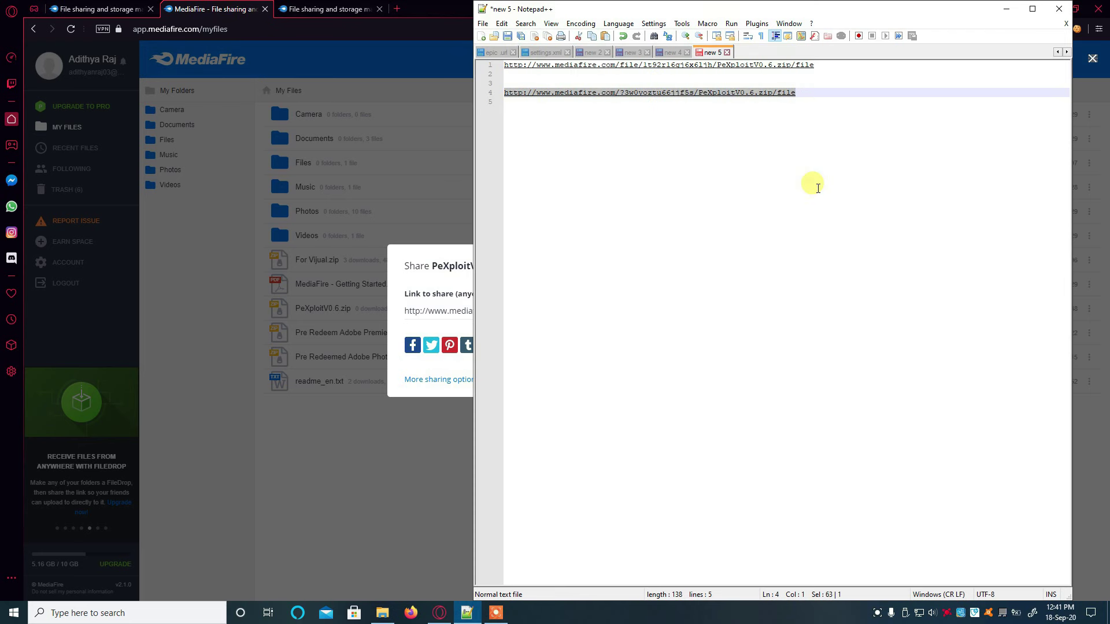
Step: Load the edited PeXploitV0.6.zip link, without 'file/', in a new Opera tab
left_click(397, 9)
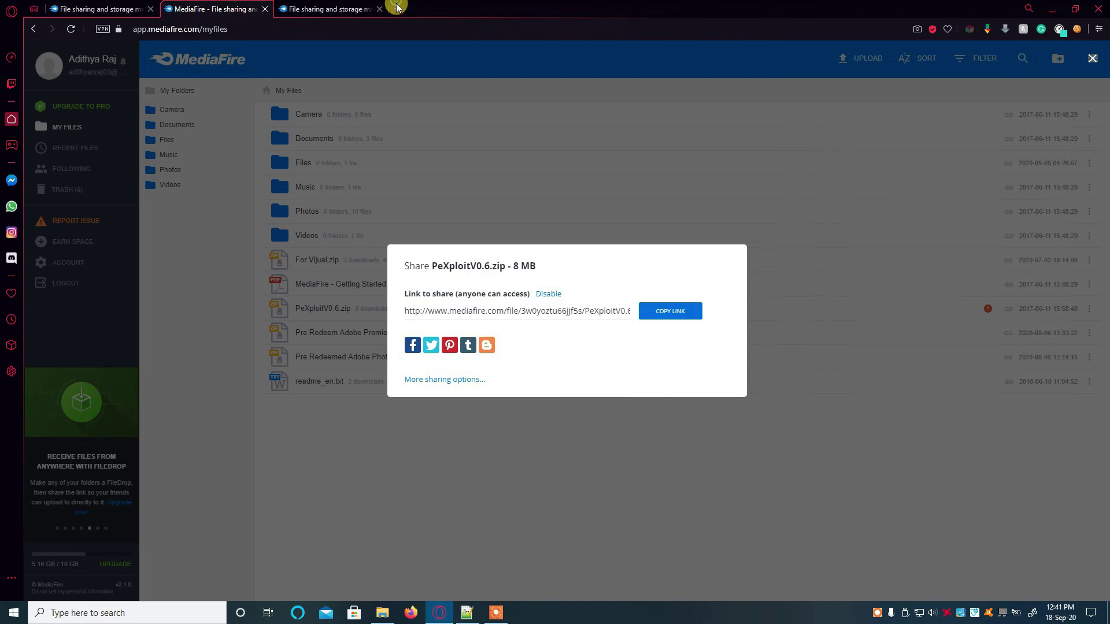
key("ctrl+v")
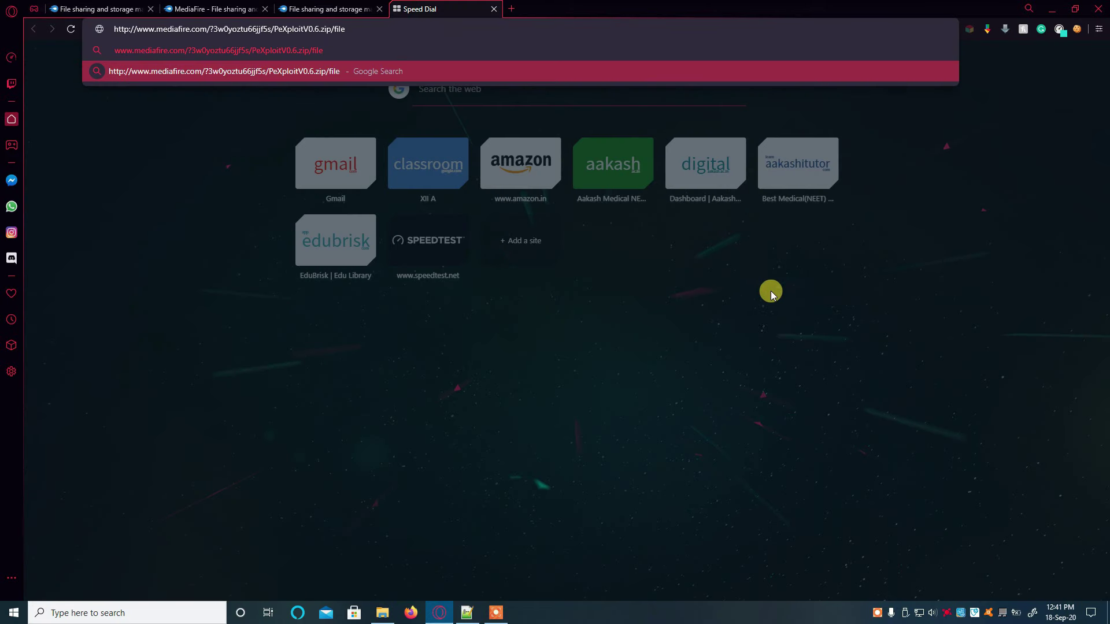
key("Return")
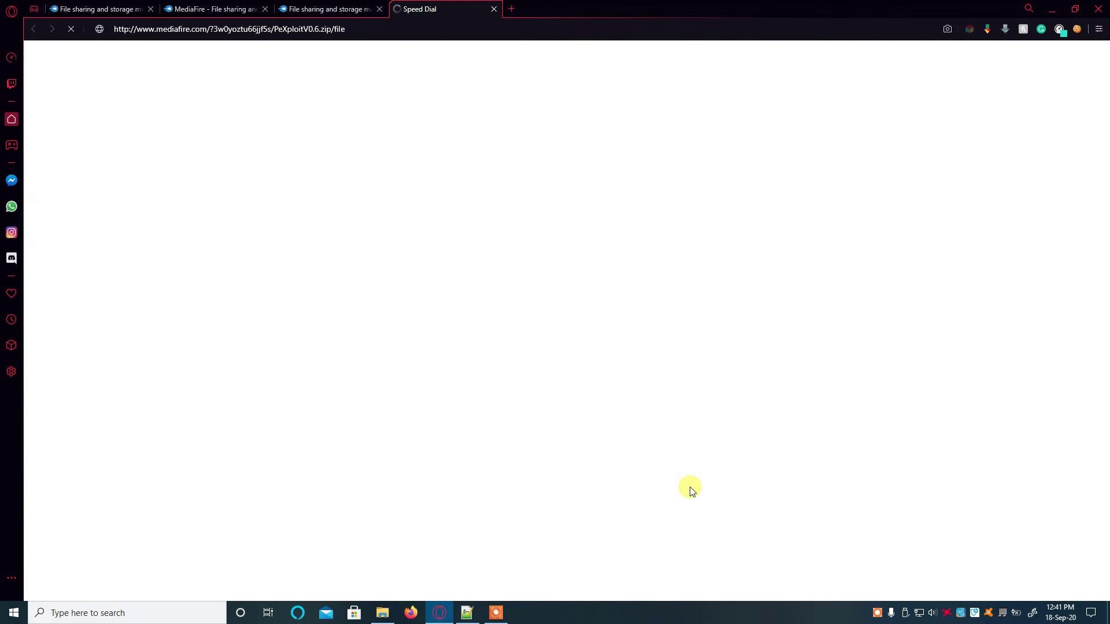